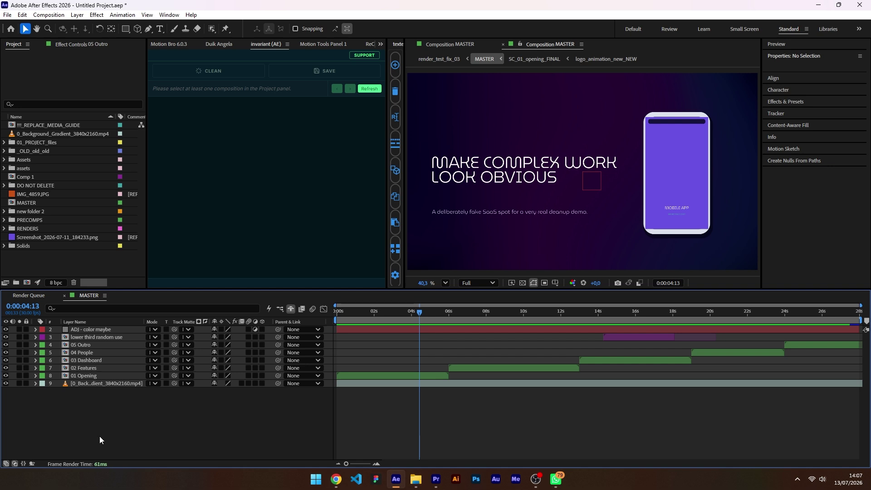
# Reveal the MASTER composition in the project and load it into the invariant extension.
pyautogui.rightClick(99, 436)
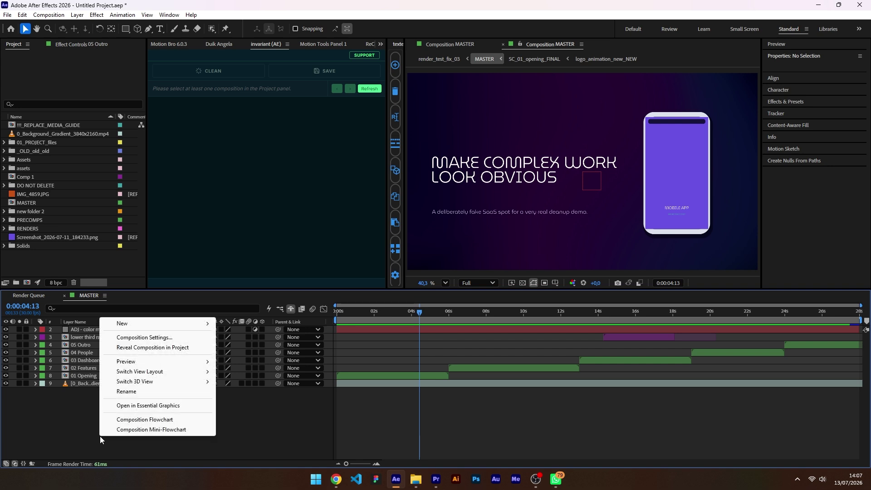
pyautogui.click(132, 348)
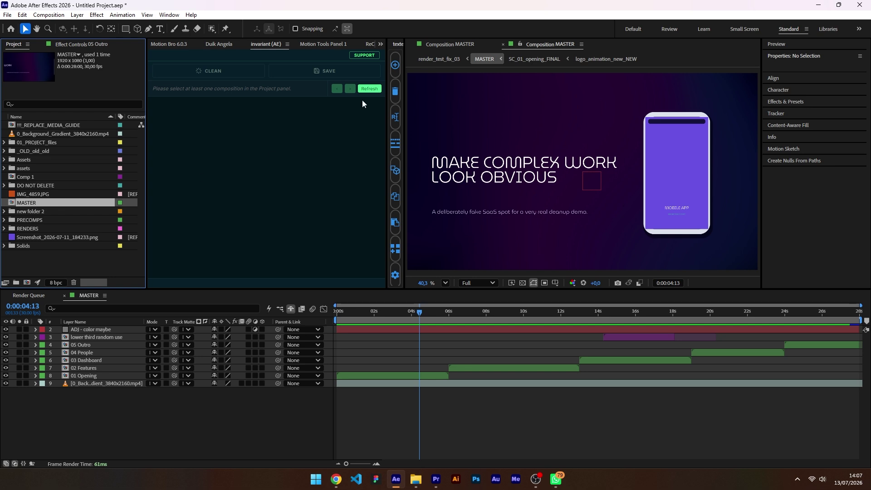
pyautogui.click(369, 89)
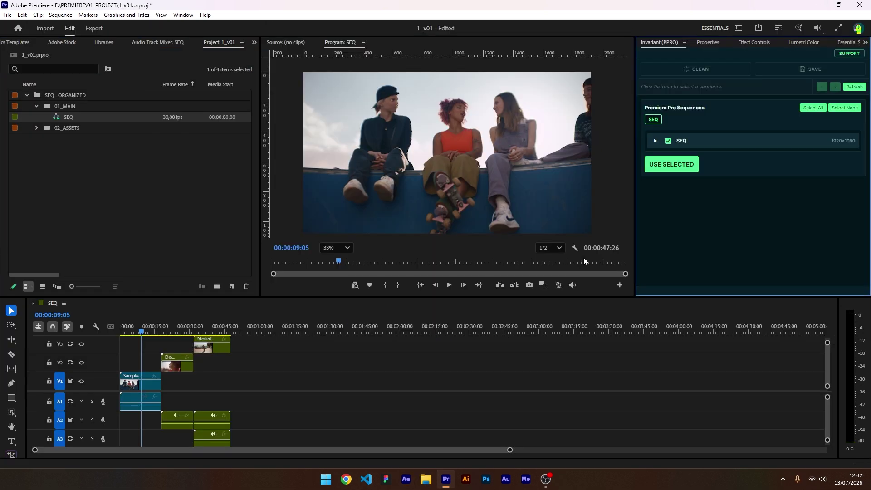
# In Premiere Pro, check the sequences nested inside SEQ and load only SEQ into the invariant extension.
pyautogui.click(655, 141)
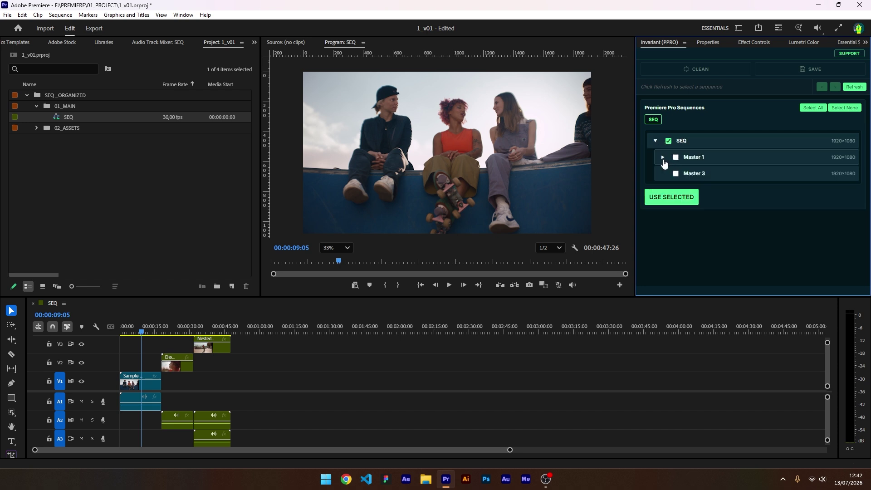
pyautogui.click(663, 158)
pyautogui.click(663, 158)
pyautogui.click(654, 141)
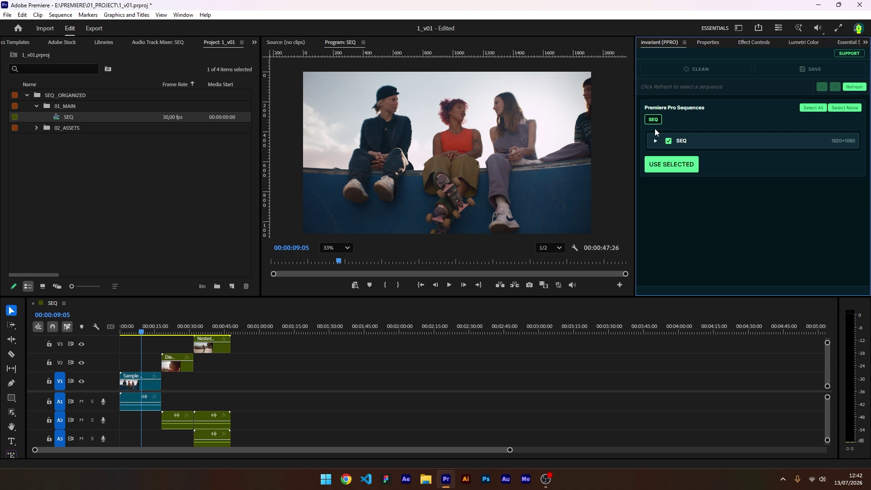
pyautogui.click(673, 171)
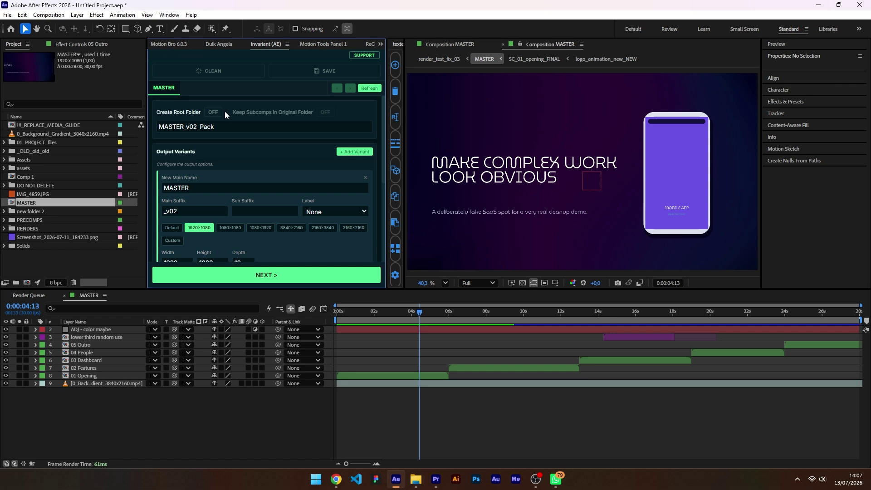
# In After Effects, enable creation of a root folder for the variants and name it SOCIAL_Pack.
pyautogui.click(221, 112)
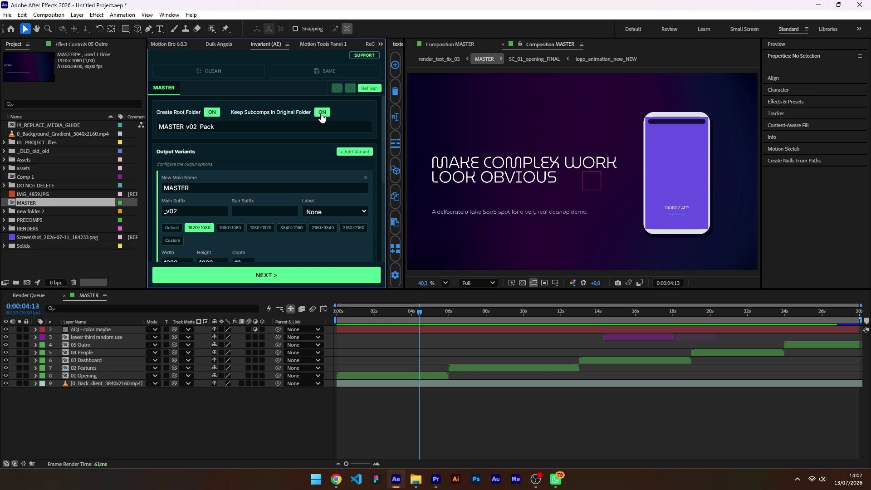
pyautogui.click(196, 126)
pyautogui.moveTo(196, 126); pyautogui.dragTo(152, 129)
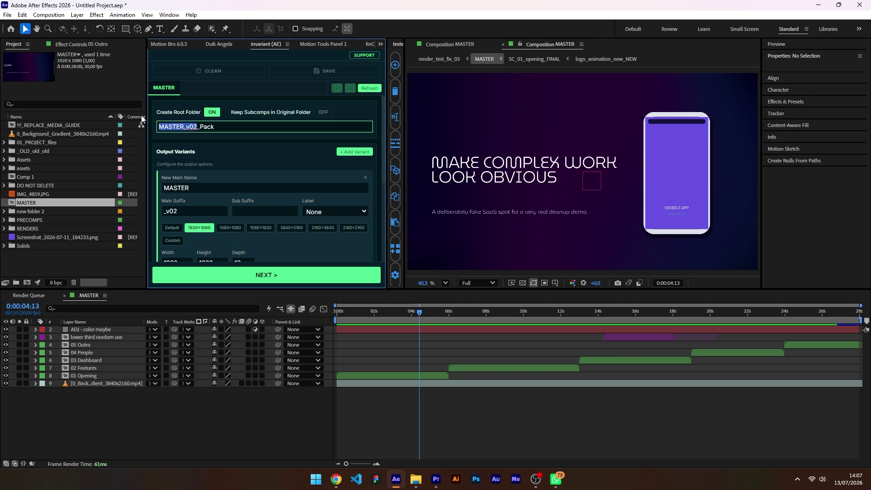
pyautogui.write('SOCIAL')
# Name the first output variant SOCIAL and set its main suffix to _v9x16.
pyautogui.click(203, 187)
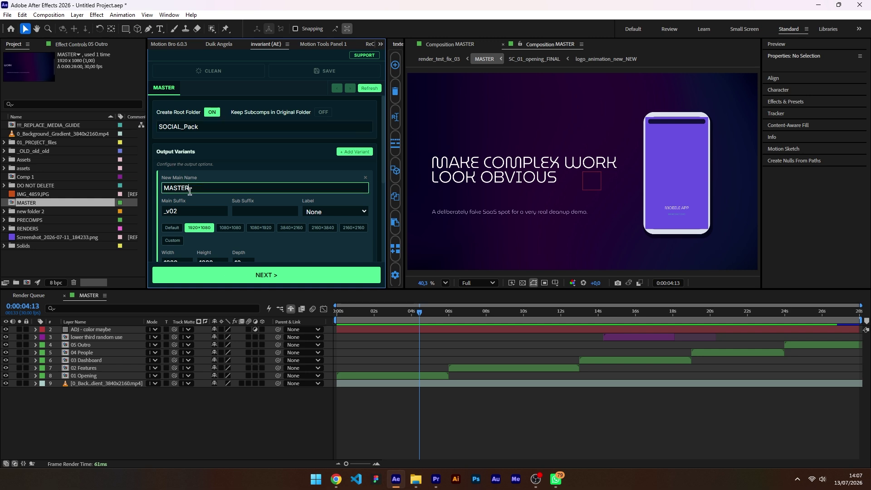
pyautogui.scroll(-1, 218, 183)
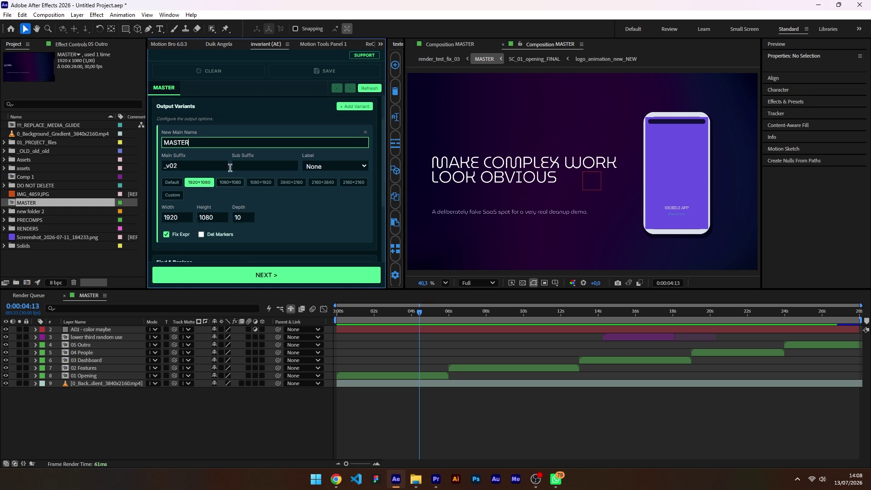
pyautogui.doubleClick(223, 143)
pyautogui.write('SOCIAL')
pyautogui.press('Tab')
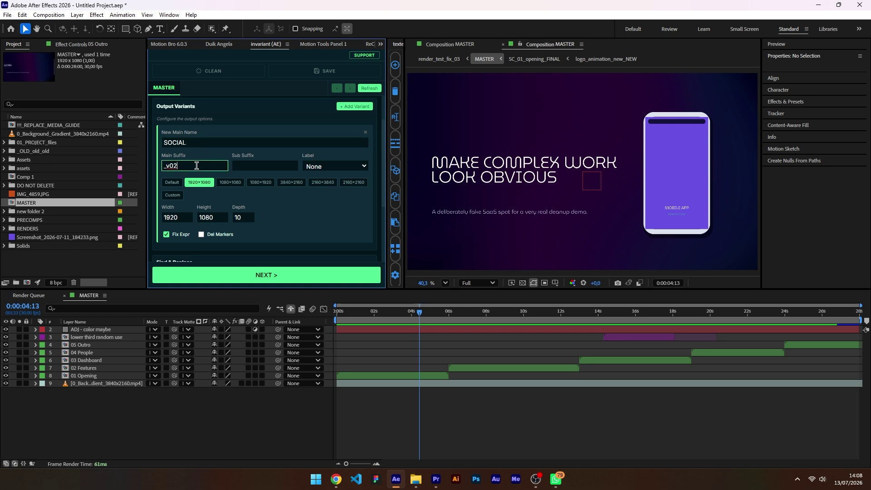
pyautogui.press('BackSpace')
pyautogui.press('BackSpace')
pyautogui.write('9x16')
# Give the first variant the sub suffix v2, a Yellow label and the 1080×1920 size preset.
pyautogui.click(271, 164)
pyautogui.write('v2')
pyautogui.press('Return')
pyautogui.click(336, 166)
pyautogui.click(336, 191)
pyautogui.click(261, 183)
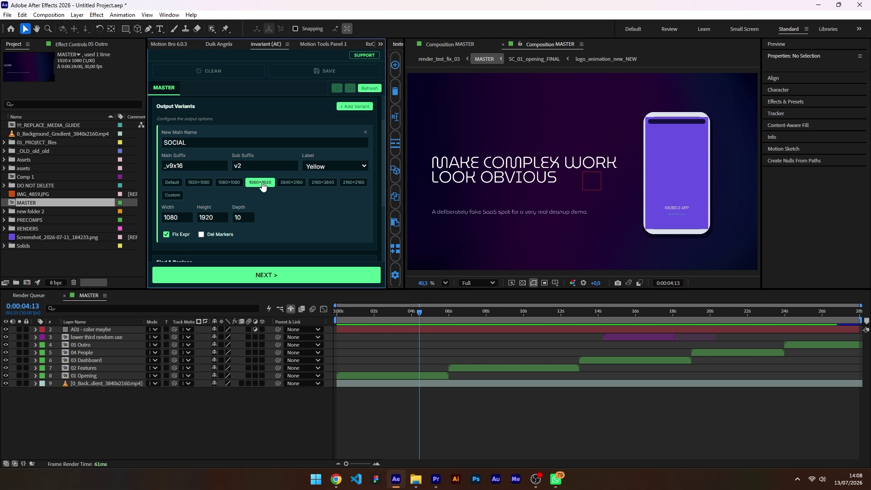
# Add a second output variant named SOCIAL with main suffix _v1x1 and sub suffix v3.
pyautogui.click(346, 108)
pyautogui.scroll(-2, 307, 169)
pyautogui.click(296, 173)
pyautogui.hotkey('ctrl', 'a')
pyautogui.write('SOCIAL')
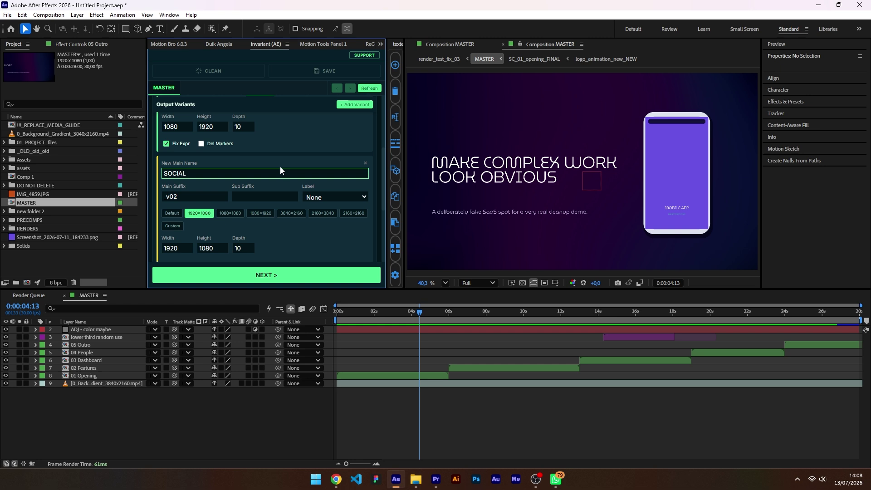
pyautogui.press('Tab')
pyautogui.write('_v')
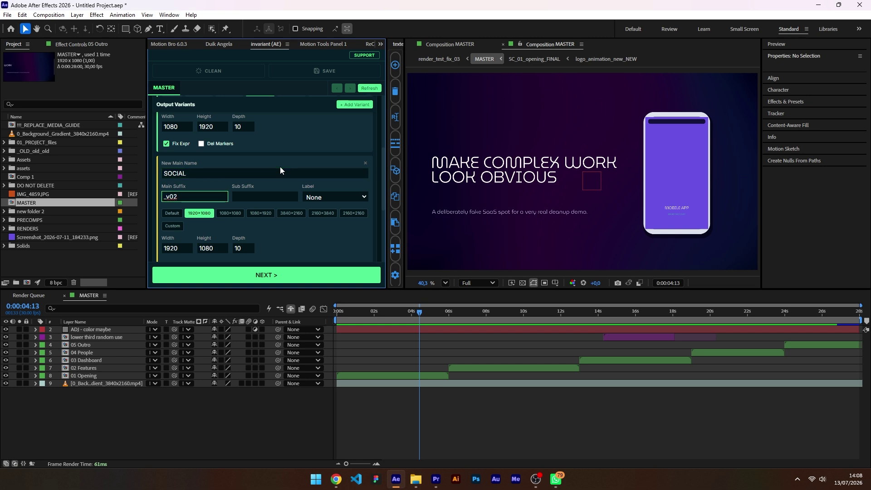
pyautogui.write('1x1')
pyautogui.press('Tab')
pyautogui.write('v3')
pyautogui.press('Tab')
# Give the second variant a Pink label and a custom size of 1200 × 1200.
pyautogui.click(338, 196)
pyautogui.click(325, 237)
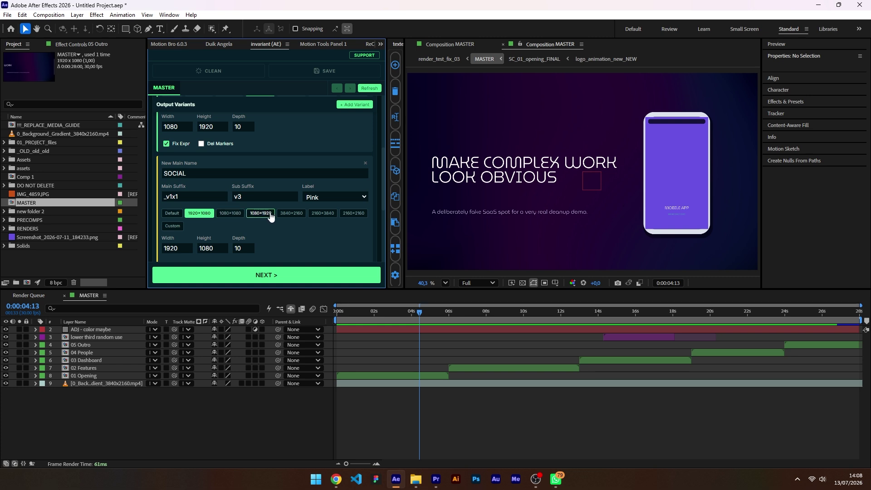
pyautogui.click(172, 225)
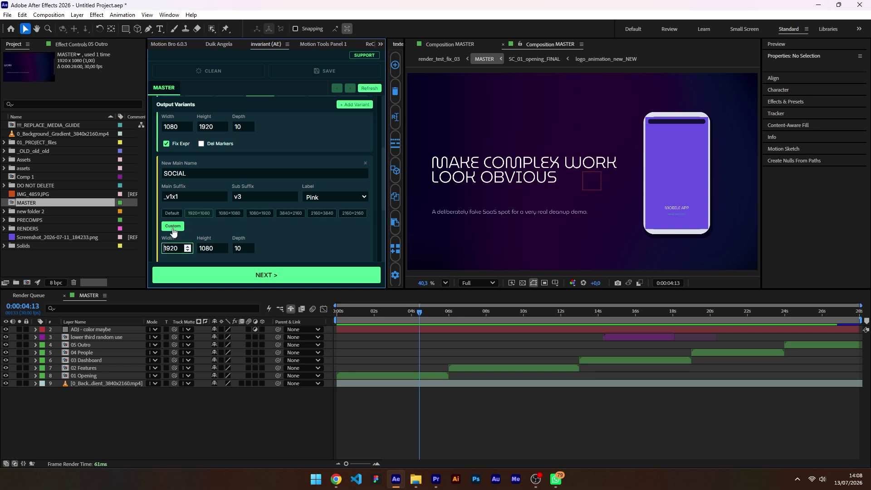
pyautogui.doubleClick(172, 248)
pyautogui.write('1200')
pyautogui.press('Tab')
pyautogui.write('1200')
pyautogui.click(291, 242)
# Add a find-and-replace rule changing MASTER to SOCIAL and apply it immediately.
pyautogui.scroll(-4, 290, 239)
pyautogui.click(232, 215)
pyautogui.write('MASTER')
pyautogui.press('Tab')
pyautogui.write('SOCIAL')
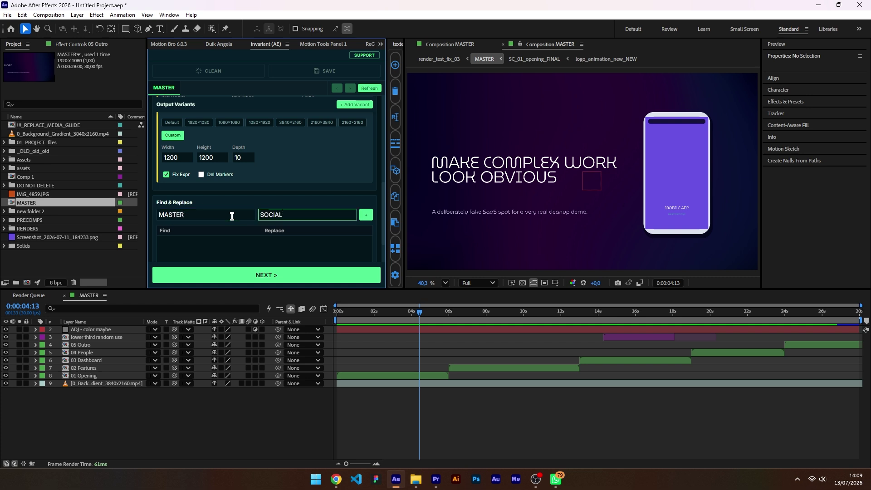
pyautogui.scroll(-2, 236, 218)
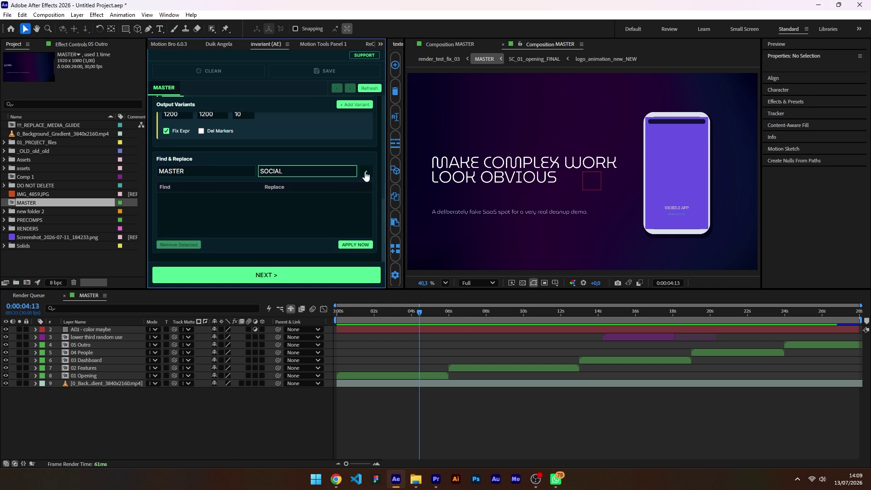
pyautogui.click(365, 175)
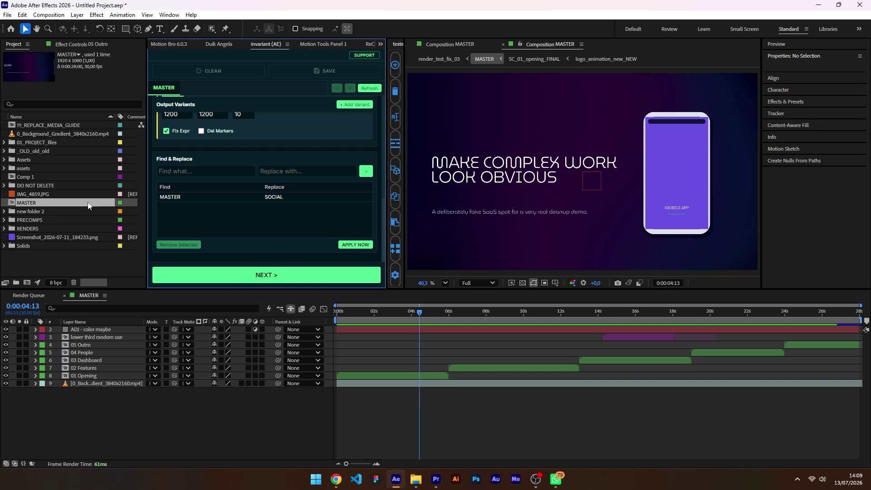
pyautogui.click(347, 247)
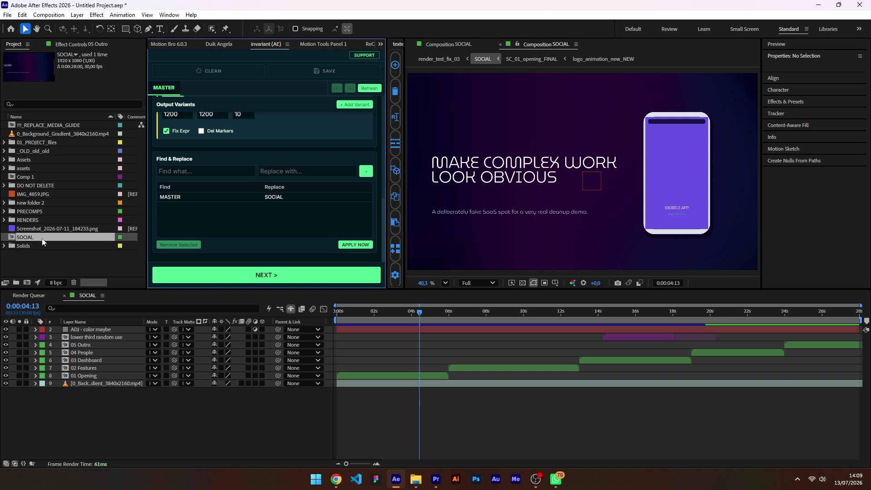
# Proceed to the scope settings and expand the nested compositions of the outro, dashboard, features and opening scenes.
pyautogui.click(243, 276)
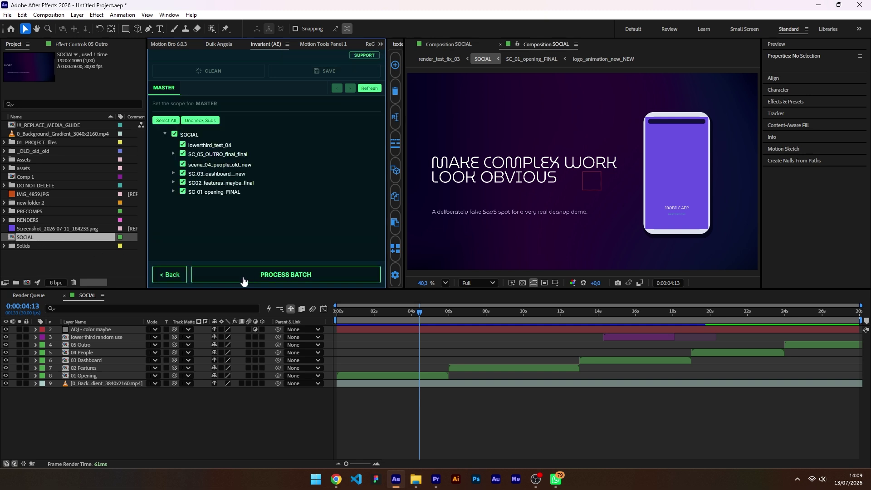
pyautogui.click(173, 154)
pyautogui.click(173, 184)
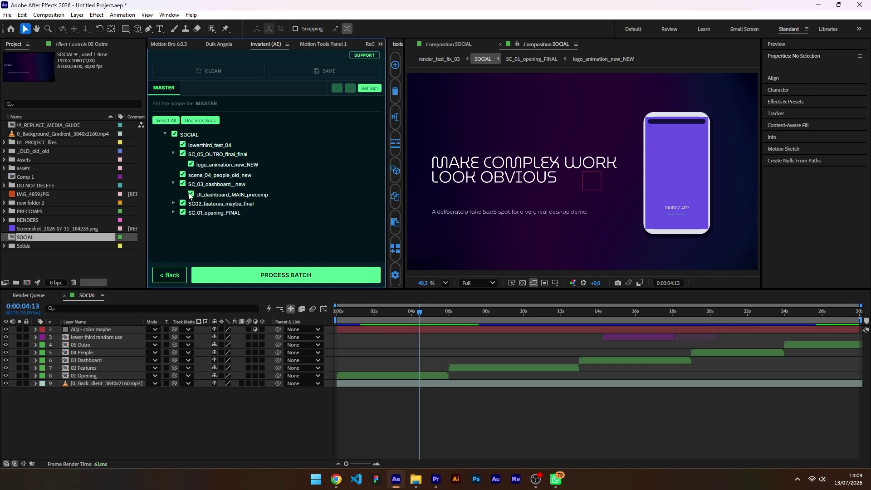
pyautogui.click(173, 204)
pyautogui.click(173, 243)
pyautogui.scroll(-1, 183, 247)
pyautogui.click(182, 244)
pyautogui.scroll(-1, 183, 245)
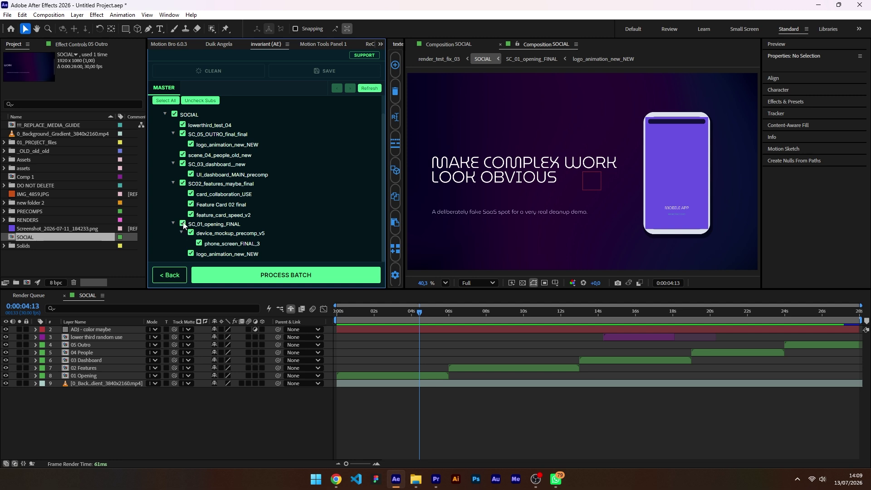
# Process the batch with SOCIAL and all its nested compositions included in the scope.
pyautogui.click(190, 233)
pyautogui.click(183, 223)
pyautogui.click(199, 243)
pyautogui.click(191, 253)
pyautogui.click(291, 277)
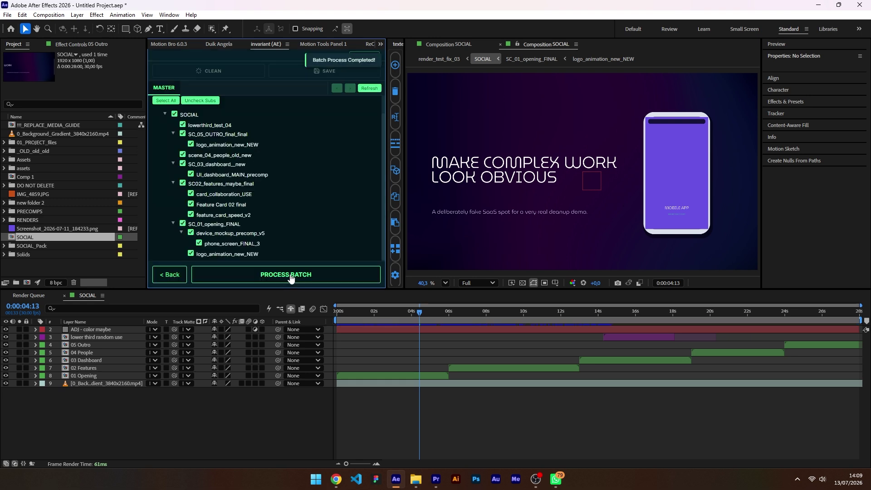
# Expand the SOCIAL_Pack folder and open the SOCIAL _v9x16 and SOCIAL _v1x1 compositions to inspect them.
pyautogui.click(4, 246)
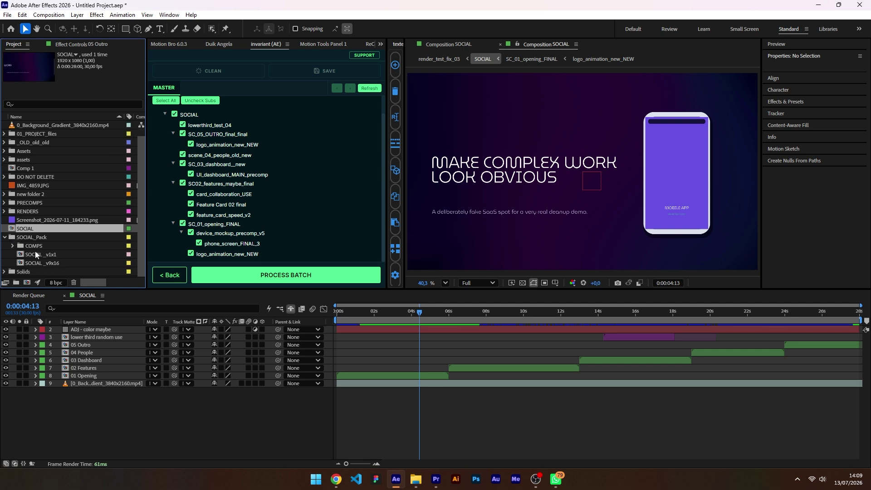
pyautogui.click(43, 263)
pyautogui.doubleClick(27, 264)
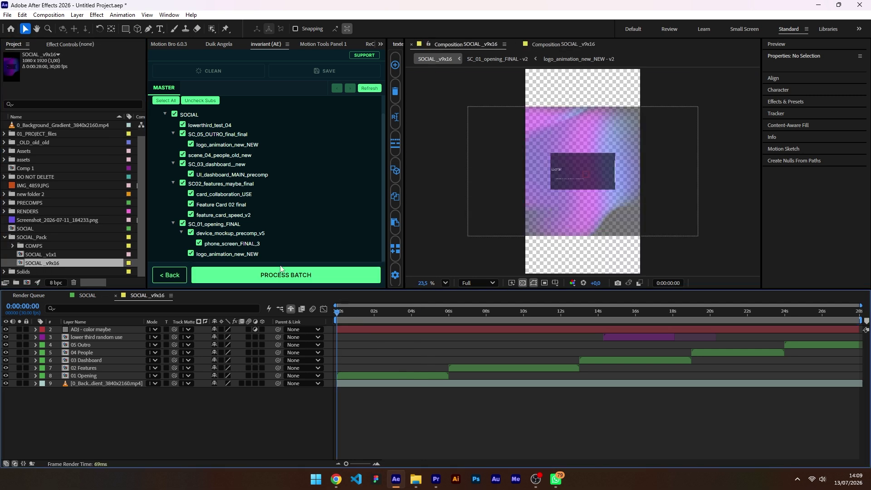
pyautogui.click(32, 256)
pyautogui.doubleClick(32, 255)
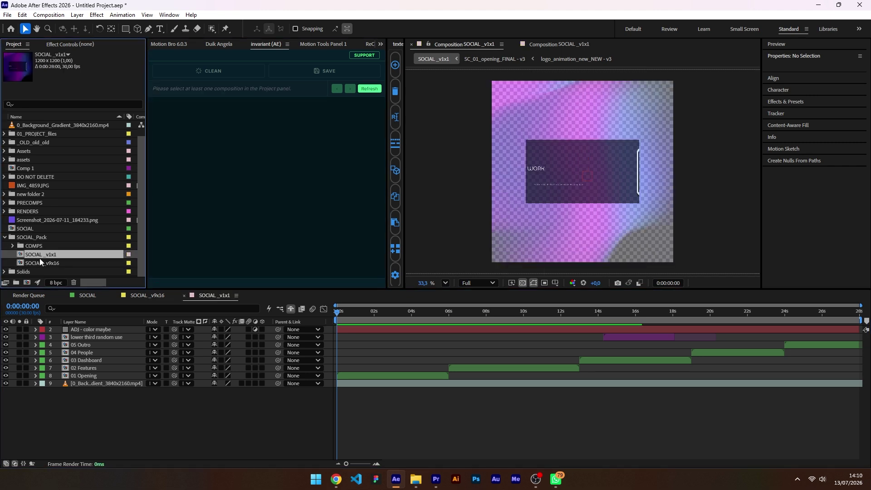
# Clean and organize the project around the SOCIAL, SOCIAL _v1x1 and SOCIAL _v9x16 compositions.
pyautogui.keyDown('ctrl'); pyautogui.click(38, 263); pyautogui.keyUp('ctrl')
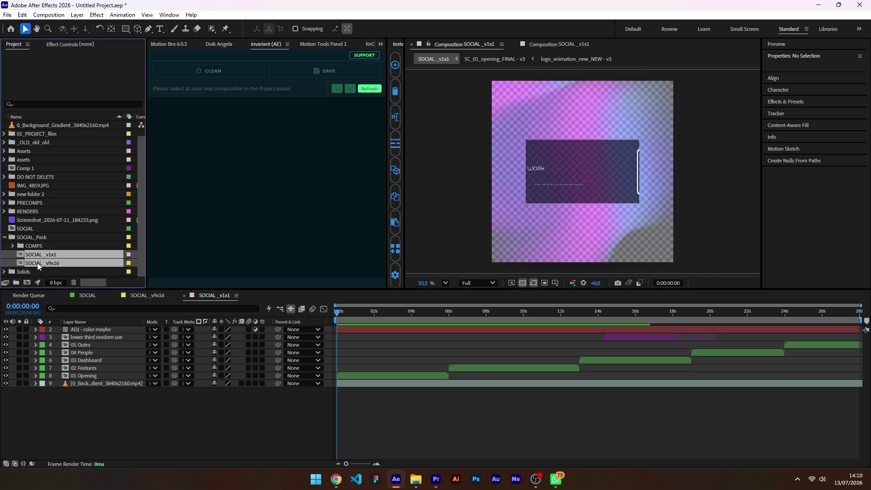
pyautogui.keyDown('ctrl'); pyautogui.click(40, 229); pyautogui.keyUp('ctrl')
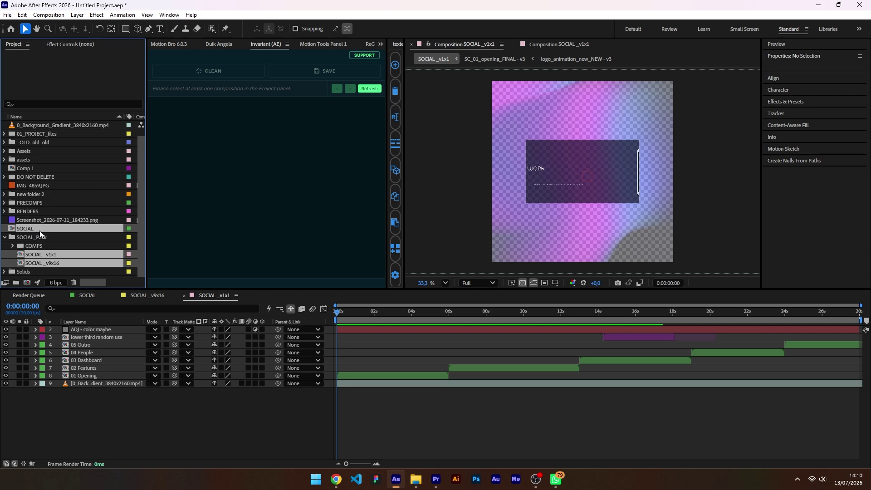
pyautogui.click(210, 72)
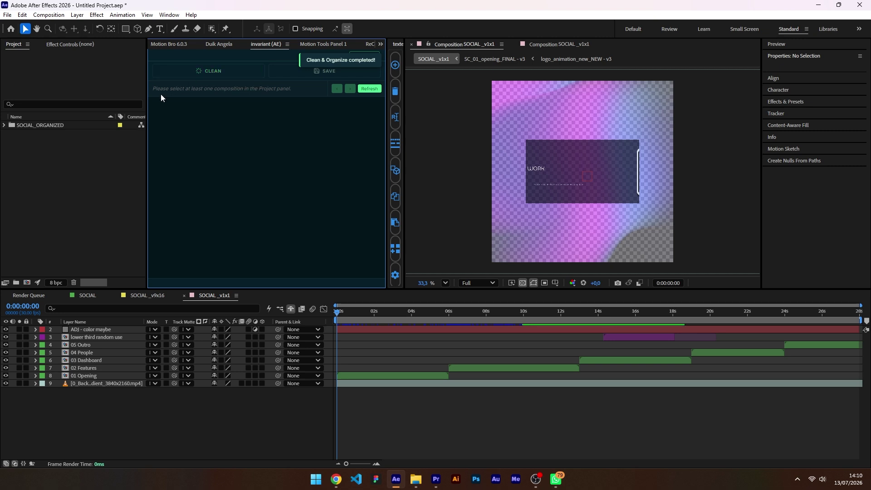
# Examine the contents of the 01_MAIN and 02_ASSETS folders inside SOCIAL_ORGANIZED, including the subcomps, video and solids.
pyautogui.click(5, 125)
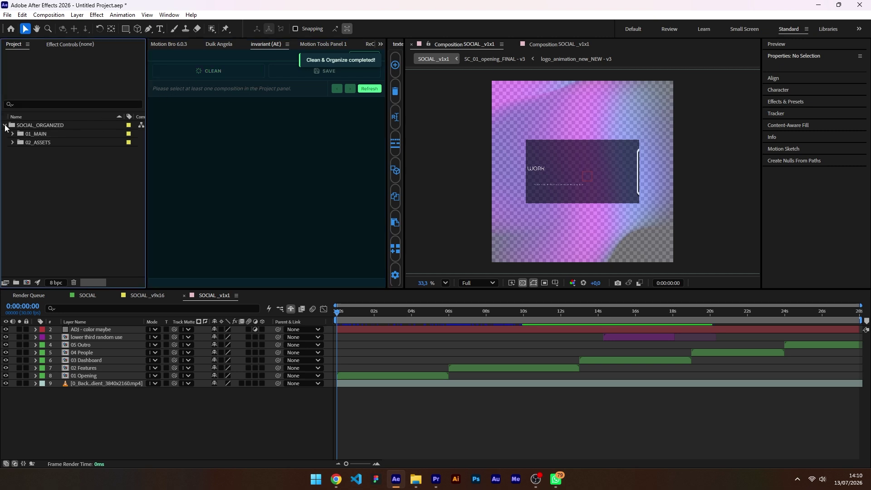
pyautogui.click(13, 134)
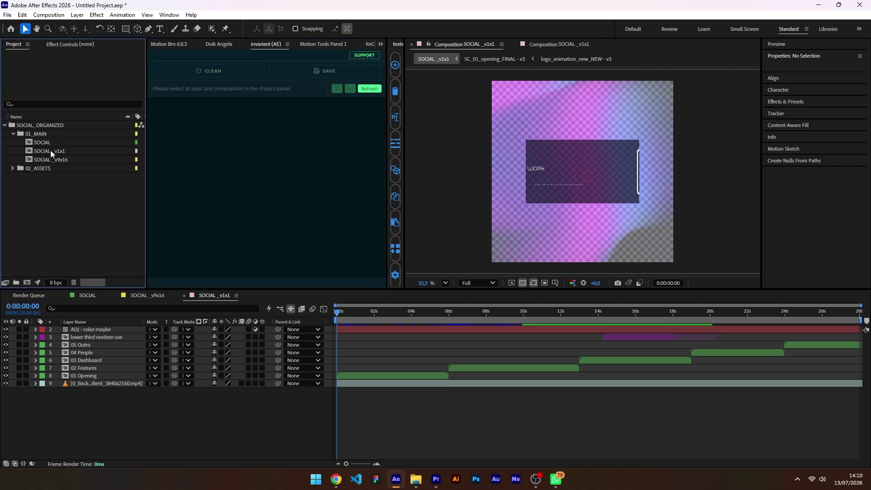
pyautogui.click(13, 168)
pyautogui.click(21, 176)
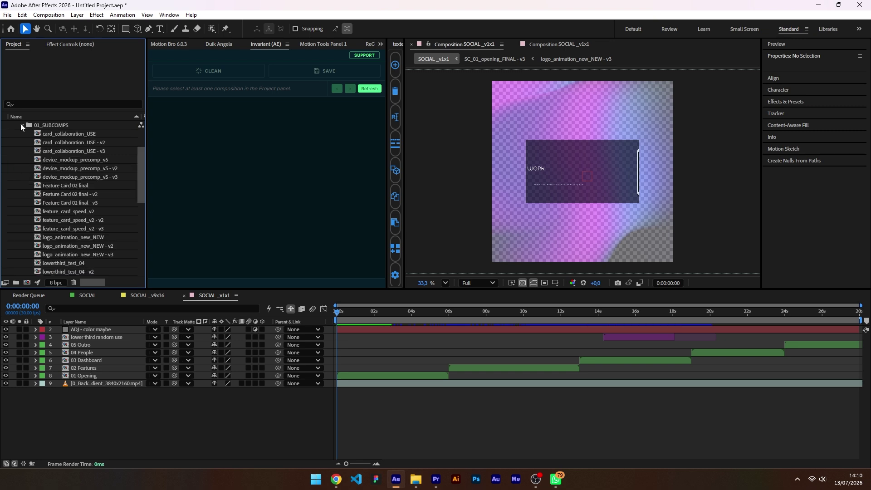
pyautogui.click(21, 126)
pyautogui.click(22, 185)
pyautogui.click(22, 186)
pyautogui.click(22, 194)
pyautogui.click(22, 185)
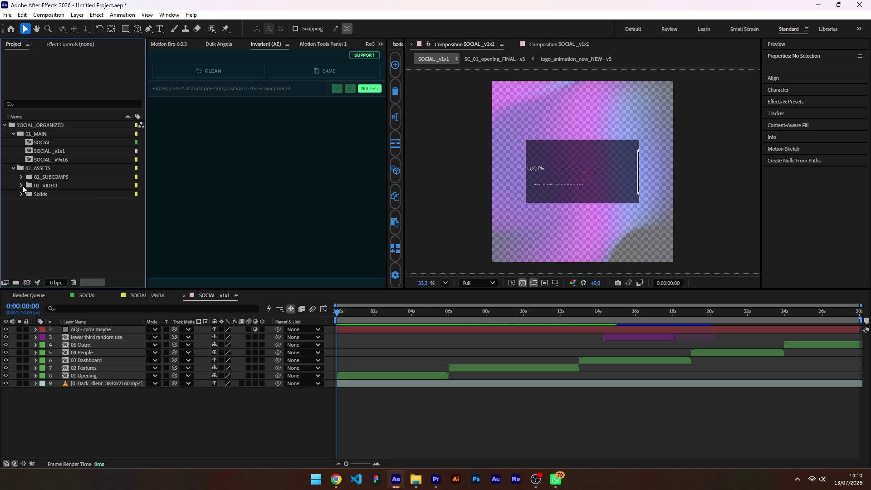
pyautogui.click(14, 134)
pyautogui.click(12, 142)
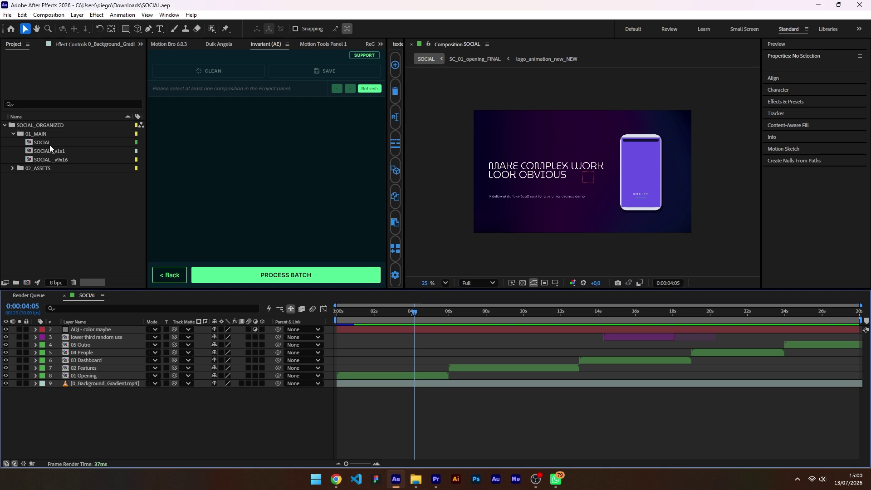
# Open the save settings for the SOCIAL, SOCIAL _v1x1 and SOCIAL _v9x16 compositions and set the export mode to Separate AEPs (Shared Assets folder).
pyautogui.click(59, 160)
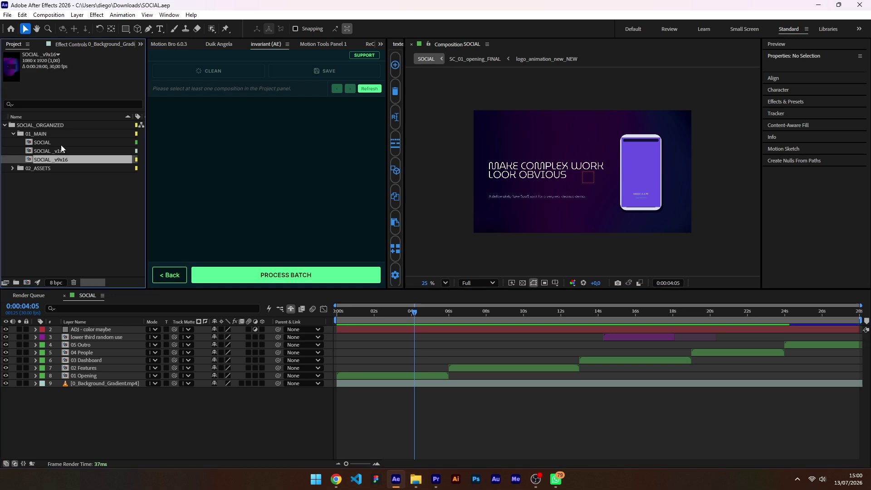
pyautogui.keyDown('shift'); pyautogui.click(62, 143); pyautogui.keyUp('shift')
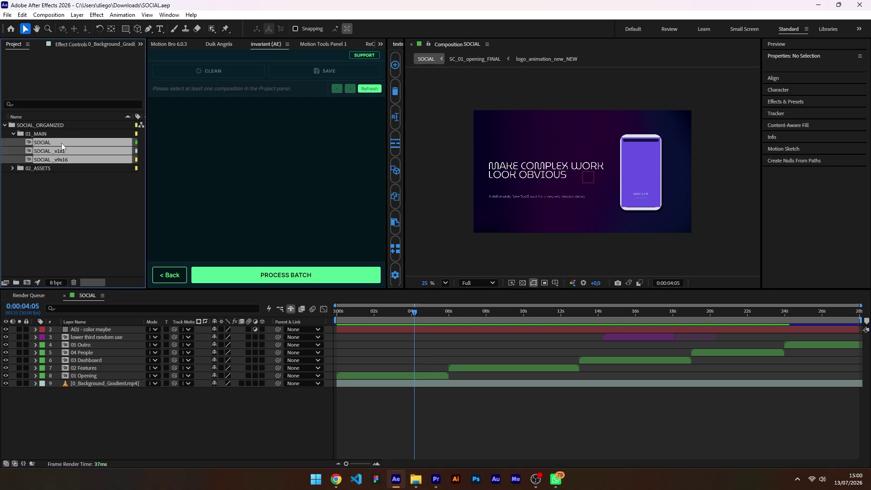
pyautogui.click(371, 71)
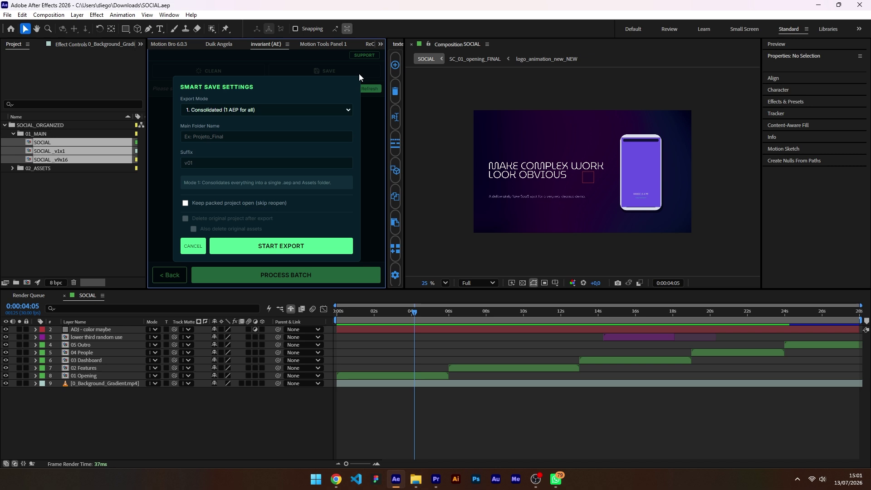
pyautogui.click(309, 110)
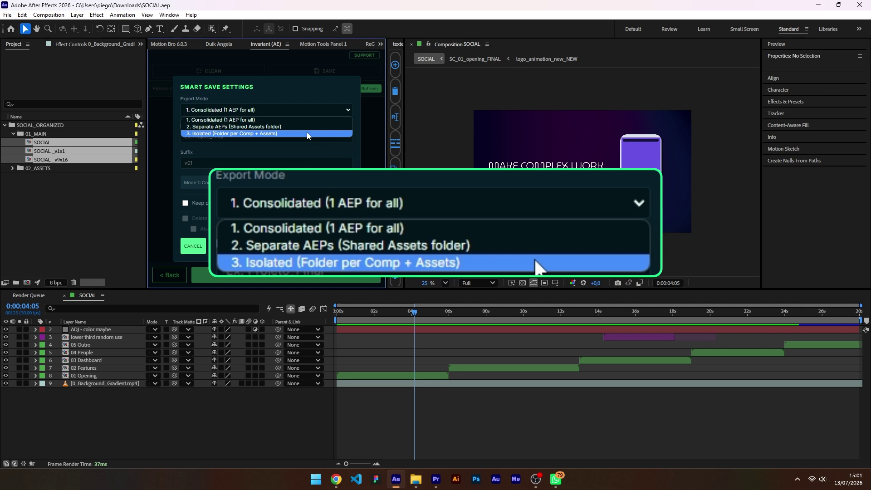
pyautogui.click(307, 127)
# Name the export's main folder SOCIAL with suffix v01, keep the packed project open, and enable deleting the original project and assets.
pyautogui.write('SOCIAL')
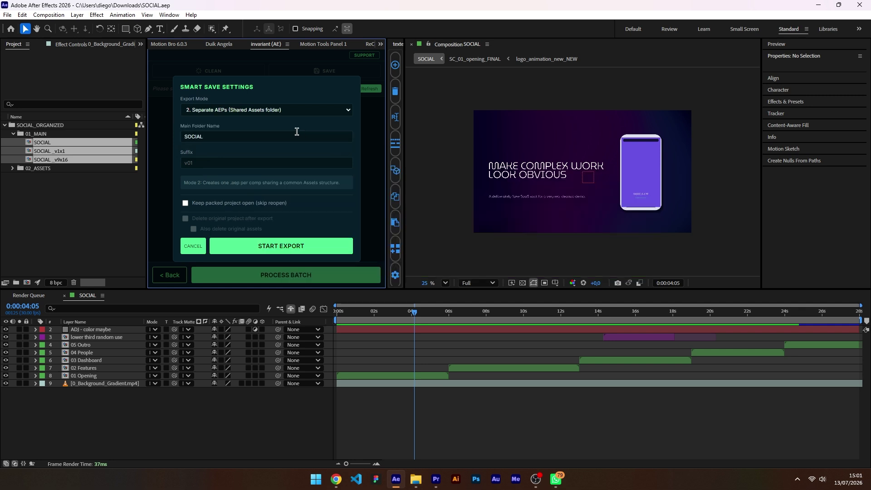
pyautogui.press('Tab')
pyautogui.write('v01')
pyautogui.click(185, 204)
pyautogui.click(203, 219)
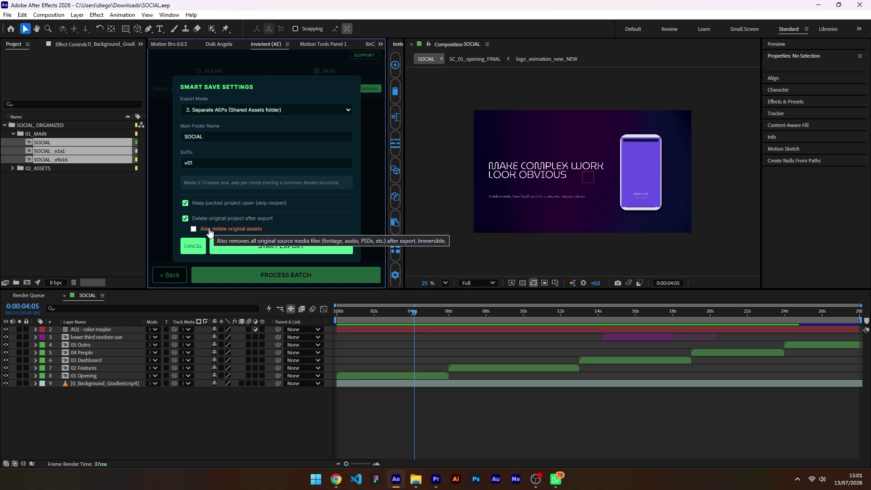
pyautogui.click(210, 232)
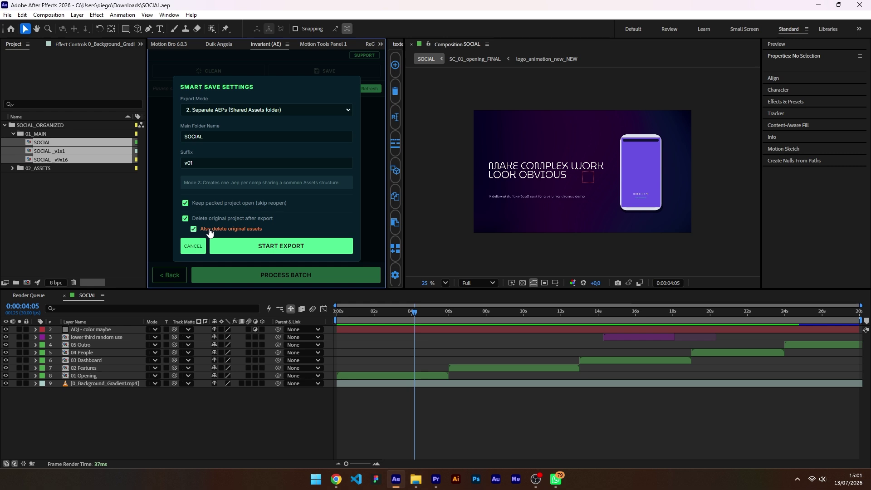
# Start the export and save it as SOCIAL.aep in the Área de Trabalho folder.
pyautogui.click(227, 250)
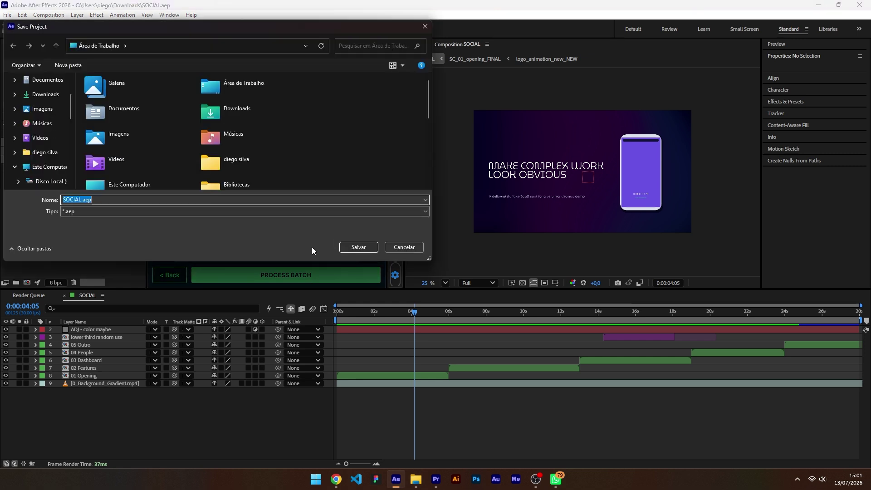
pyautogui.click(358, 248)
pyautogui.press('super+d')
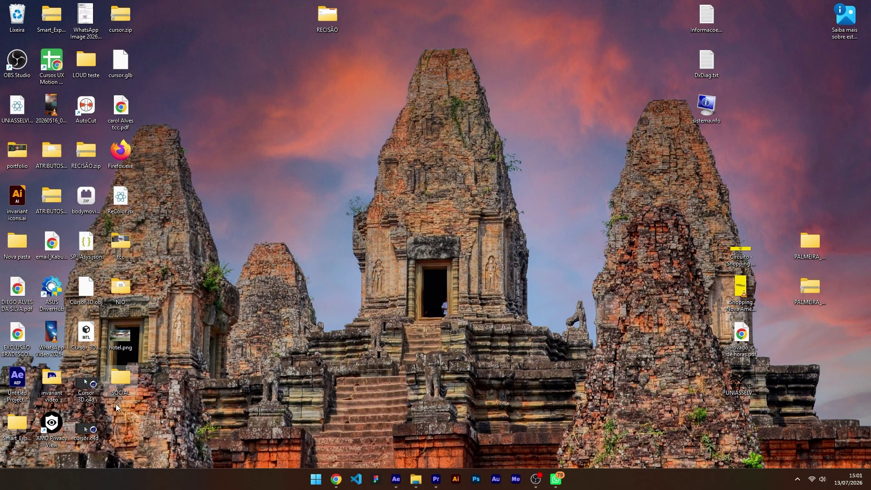
pyautogui.press('super+d')
pyautogui.press('Escape')
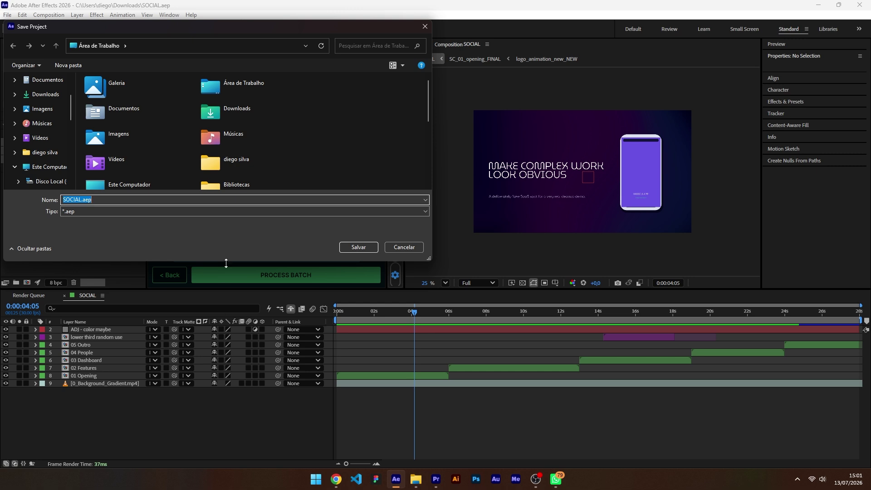
pyautogui.click(358, 247)
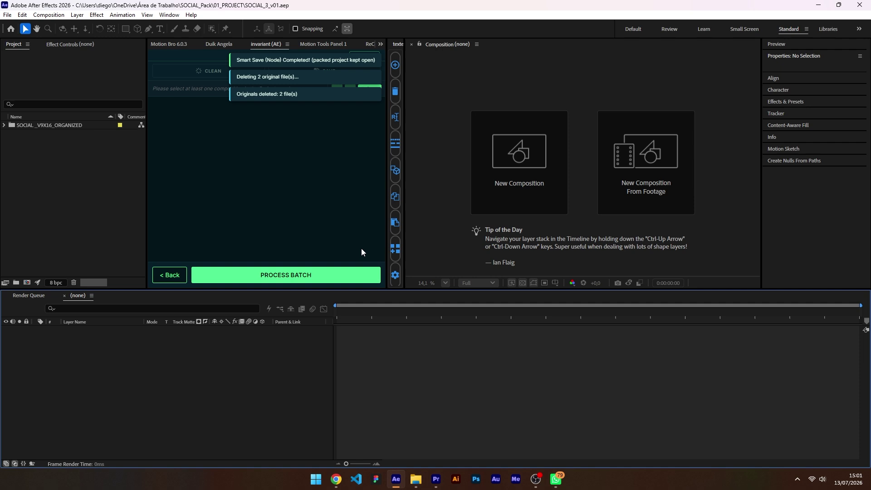
# Expand 01_MAIN in the packed project, and switch to File Explorer to examine the project files in SOCIAL_Pack's 01_PROJECT folder.
pyautogui.click(5, 127)
pyautogui.click(13, 134)
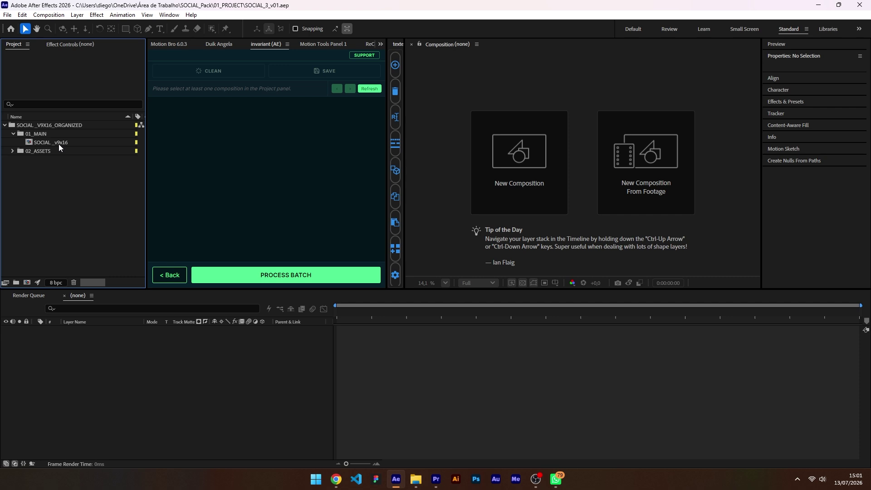
pyautogui.hotkey('alt', 'Tab')
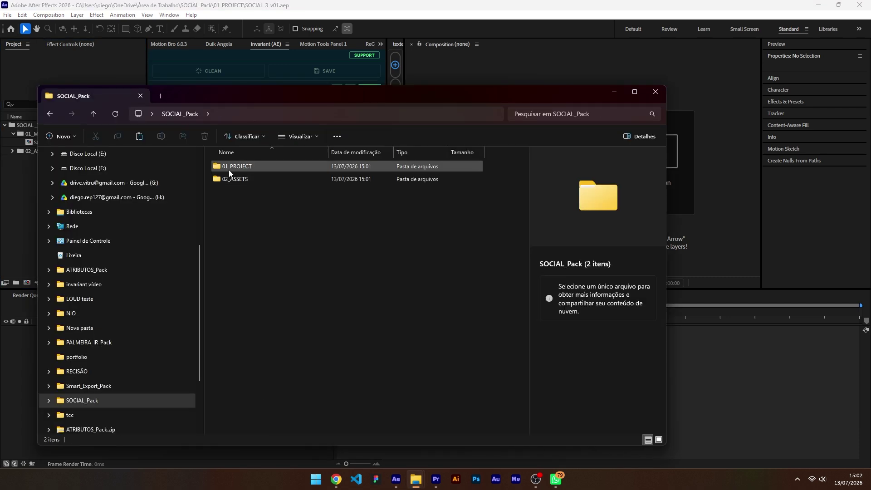
pyautogui.moveTo(299, 95); pyautogui.dragTo(374, 73)
pyautogui.click(312, 147)
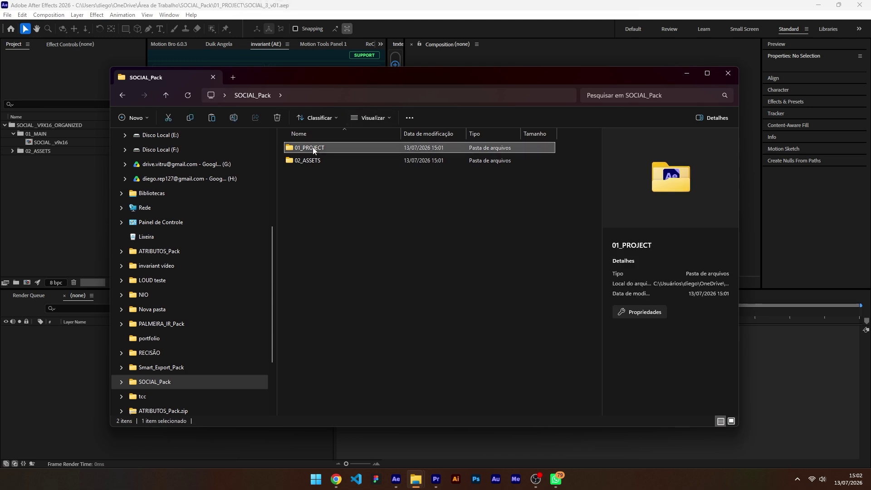
pyautogui.doubleClick(312, 147)
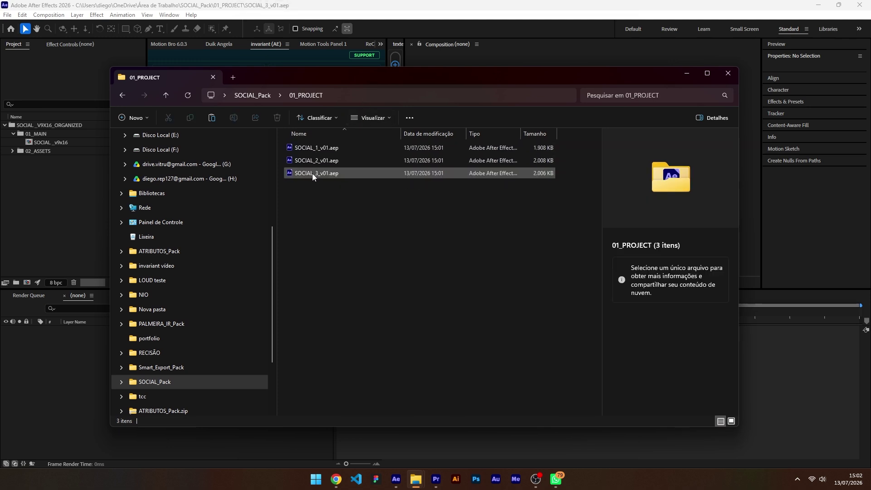
# Examine the VIDEO folder inside SOCIAL_Pack's 02_ASSETS, and switch back to After Effects.
pyautogui.click(262, 96)
pyautogui.click(295, 161)
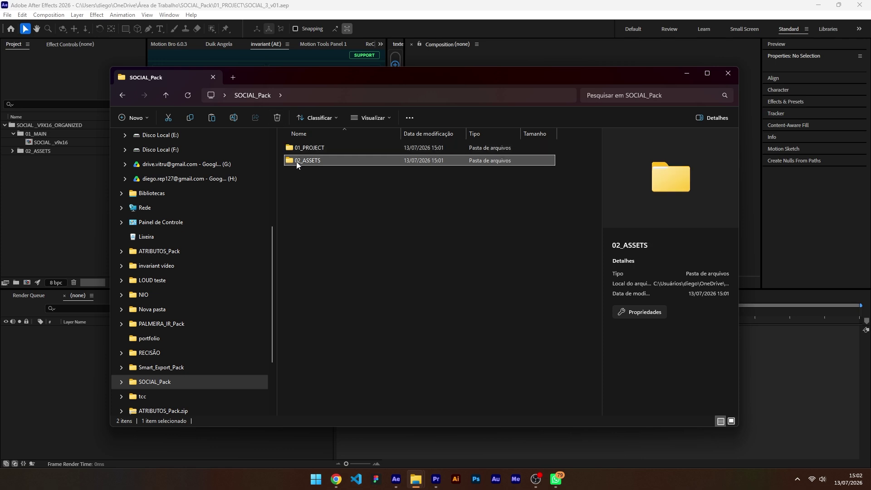
pyautogui.doubleClick(296, 161)
pyautogui.click(307, 151)
pyautogui.doubleClick(307, 151)
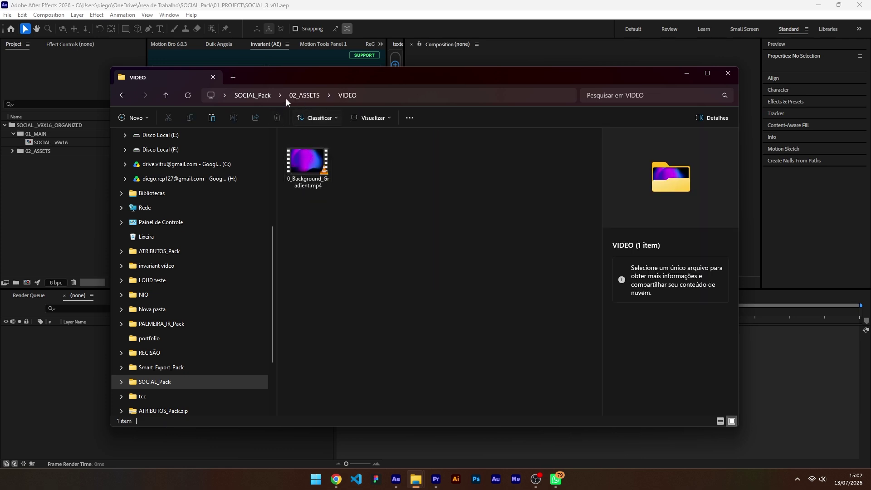
pyautogui.click(269, 96)
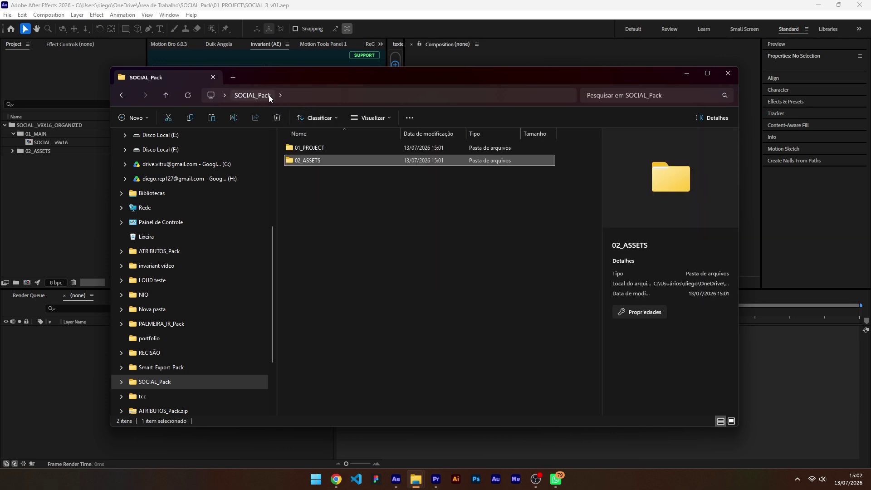
pyautogui.click(332, 4)
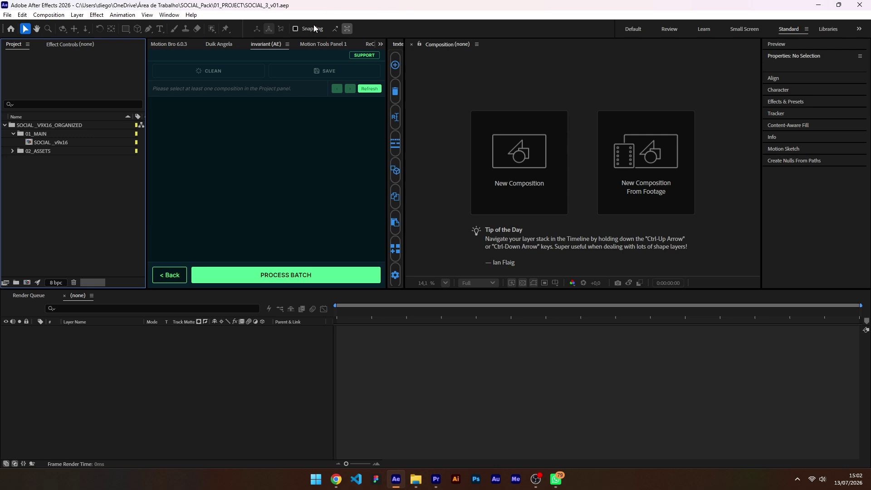